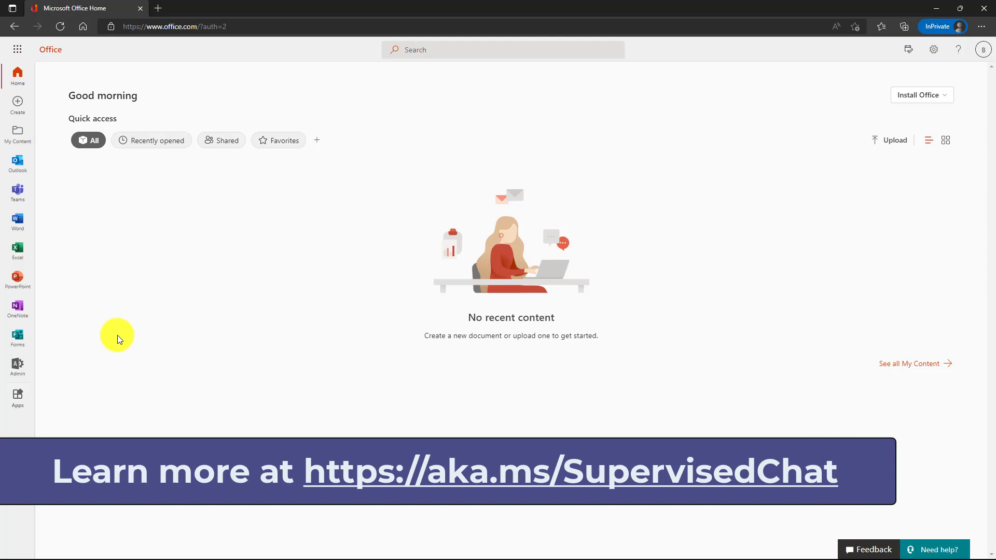
- Start a new Teams messaging policy named 'Supervised Chat' with description 'Help keep students safe and supervised when chatting'
click(18, 367)
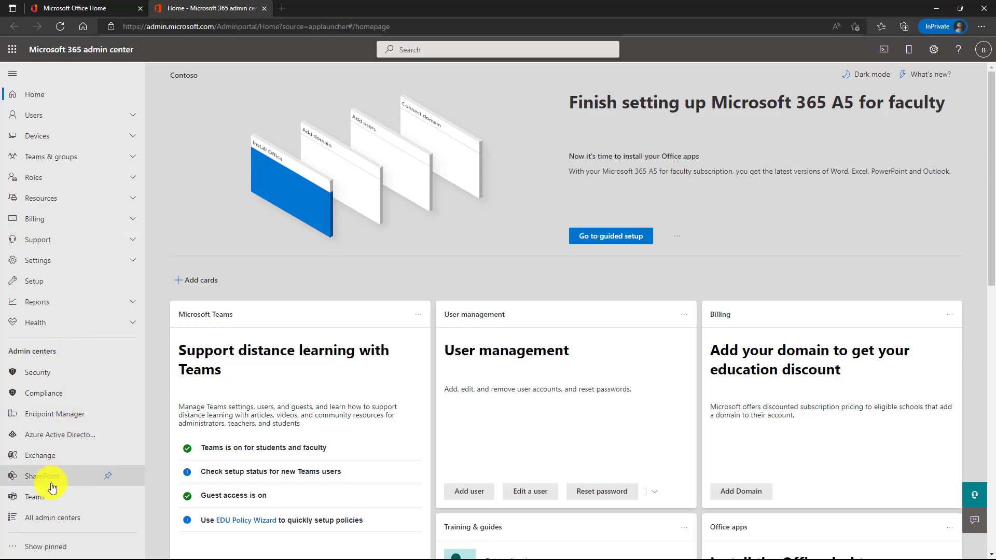
click(69, 498)
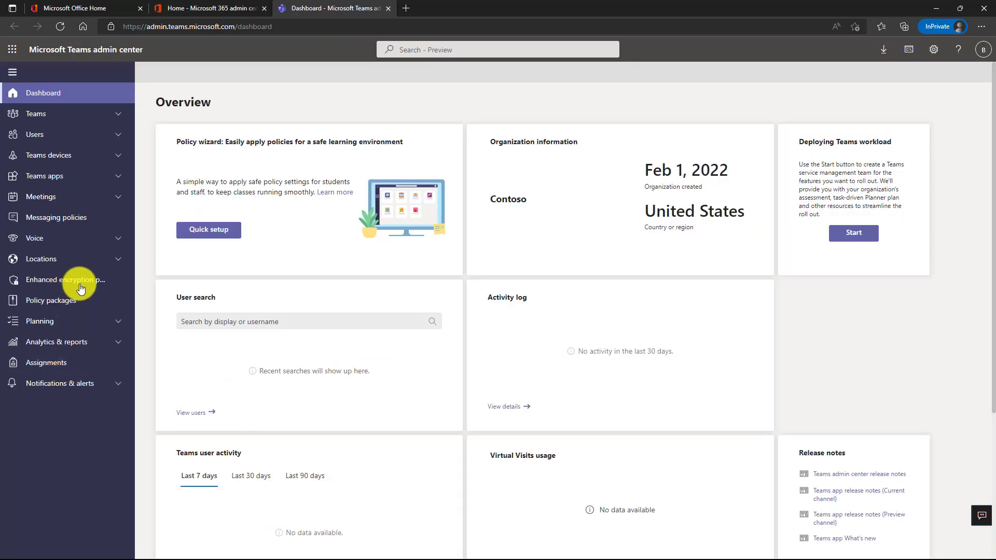
click(90, 219)
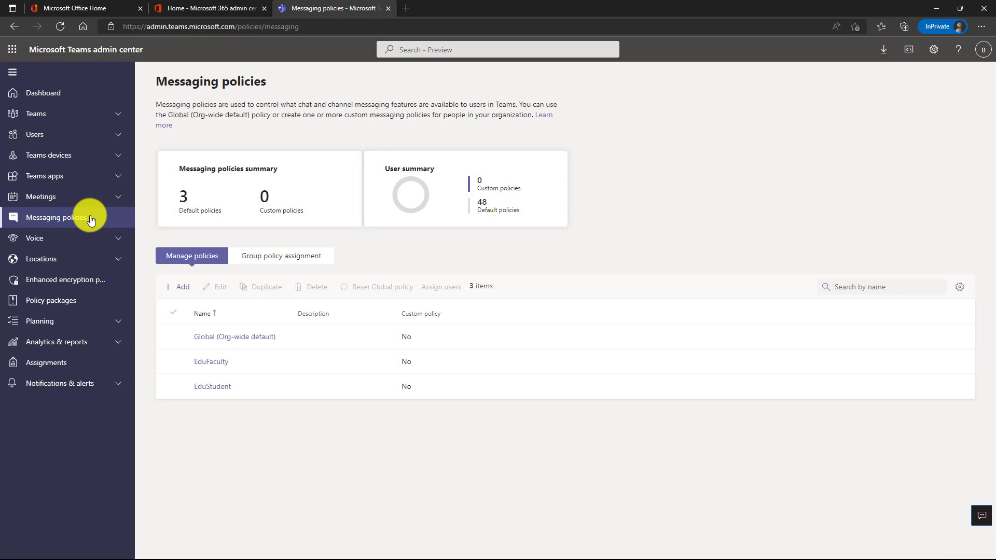
click(181, 286)
click(224, 105)
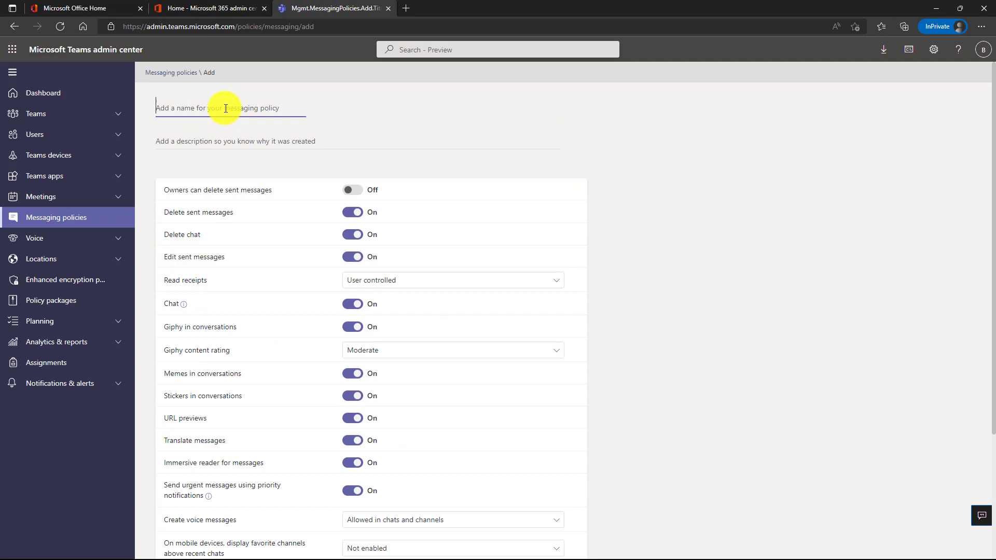
text(Supervised Chat)
click(268, 135)
text(Help keep students safe and supervised when chatting)
- Set the chat permission role to Restricted permissions and save the policy
scroll(519, 218, down, 5)
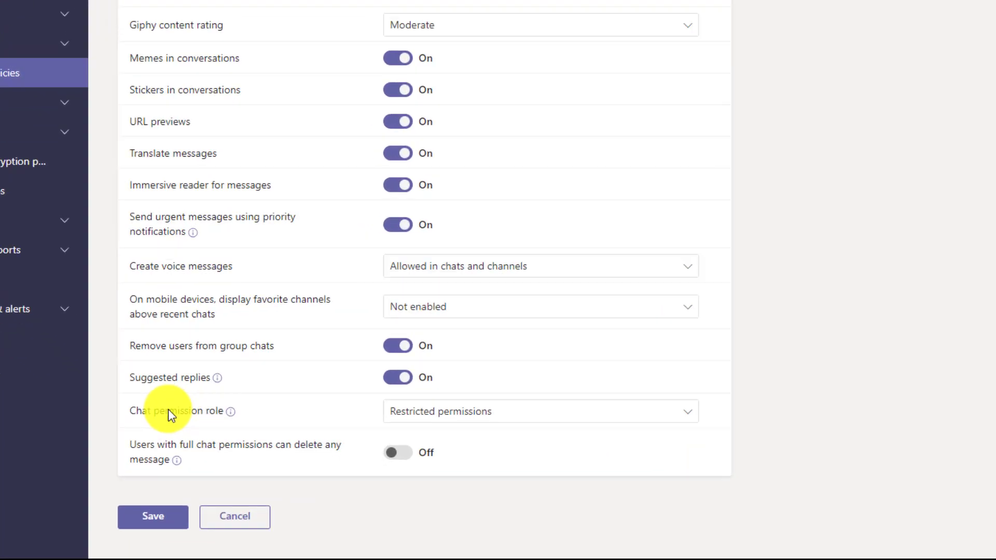
click(666, 413)
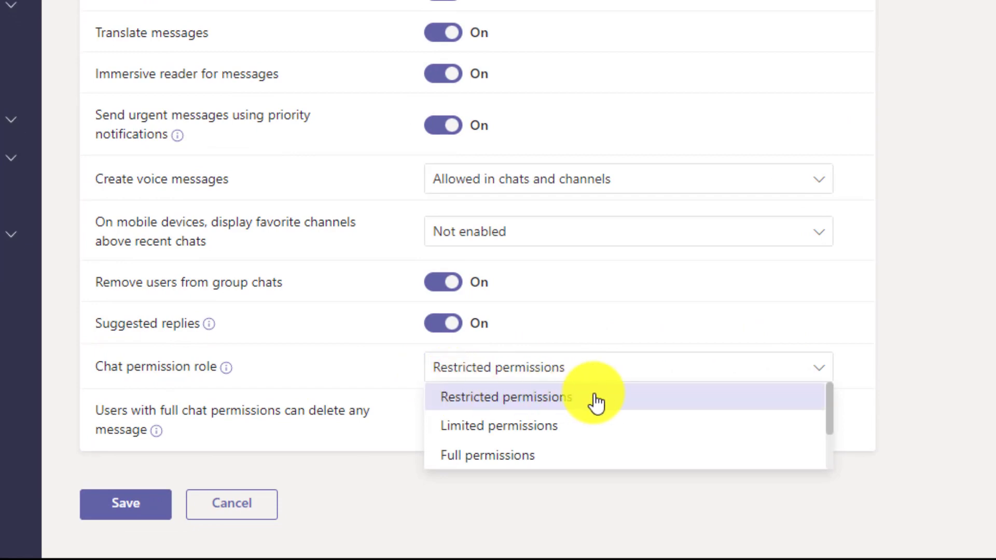
click(652, 402)
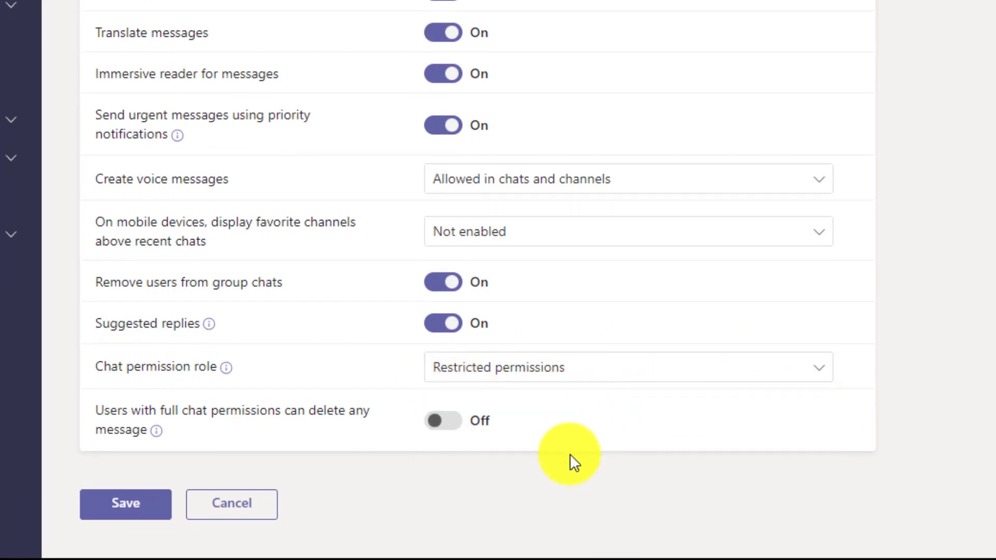
click(118, 514)
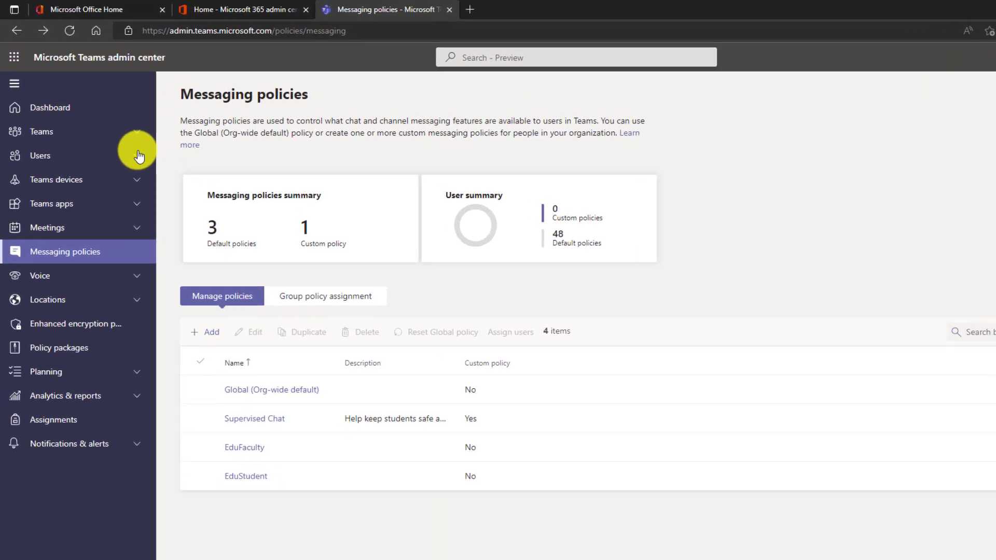
- On a student's Policies tab, change the Messaging policy to Supervised Chat and apply it
click(138, 156)
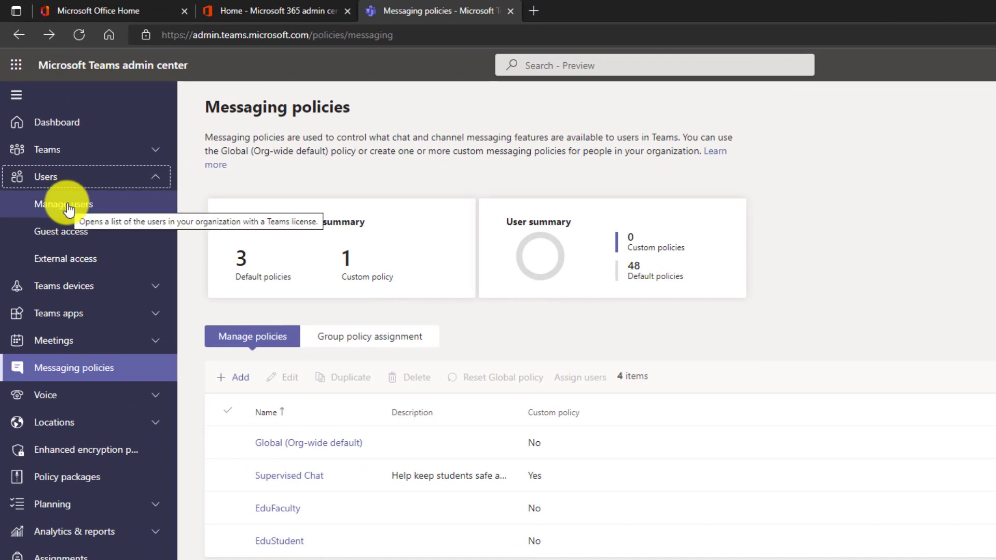
click(67, 208)
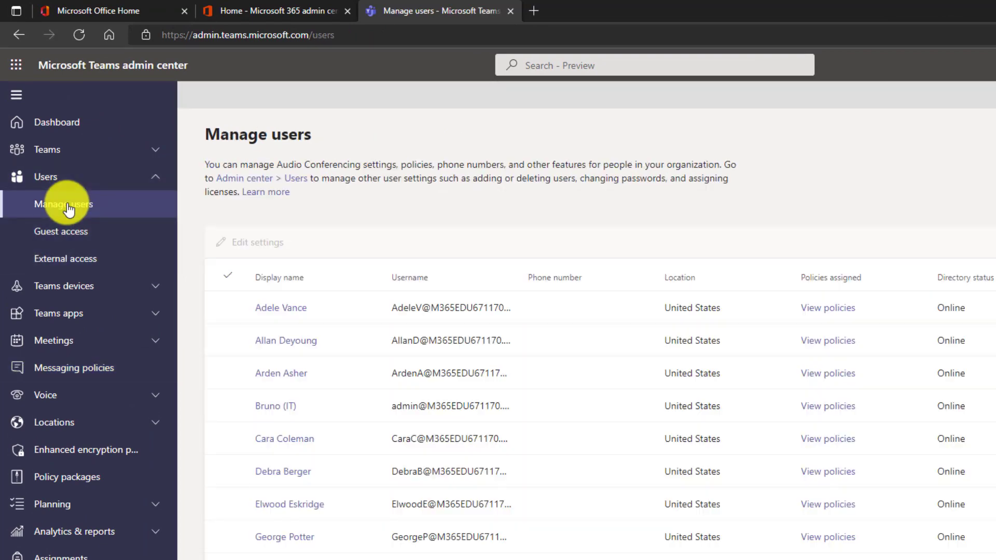
click(283, 313)
click(493, 350)
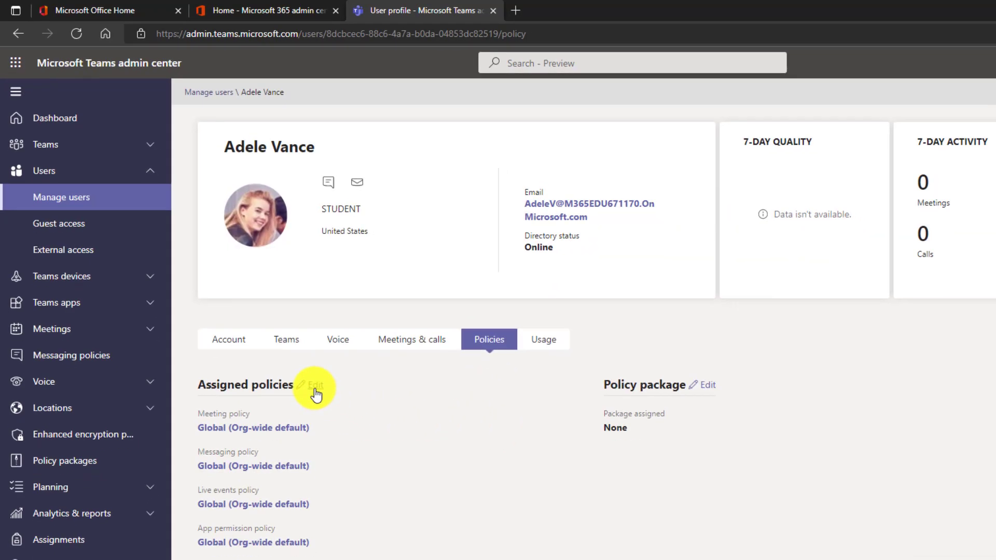
click(331, 401)
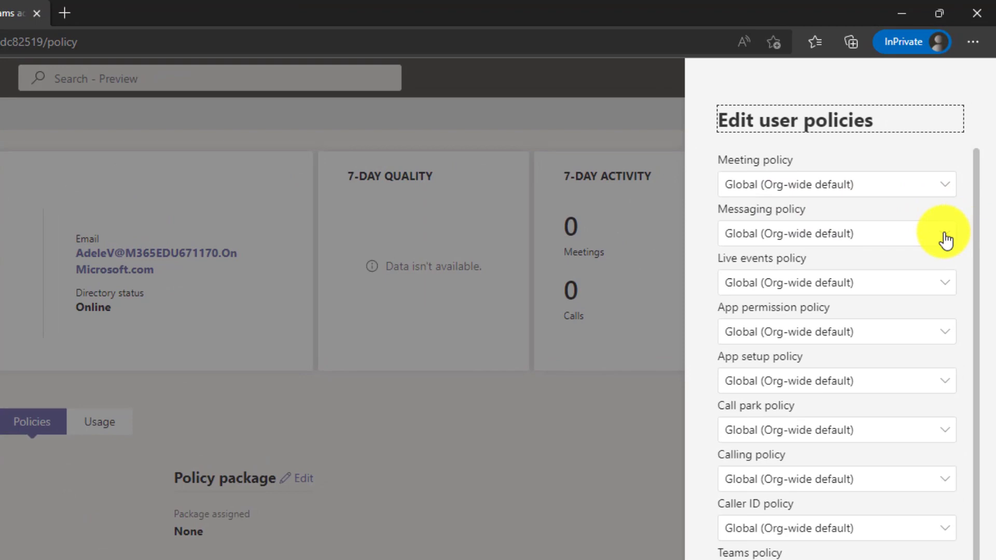
click(964, 152)
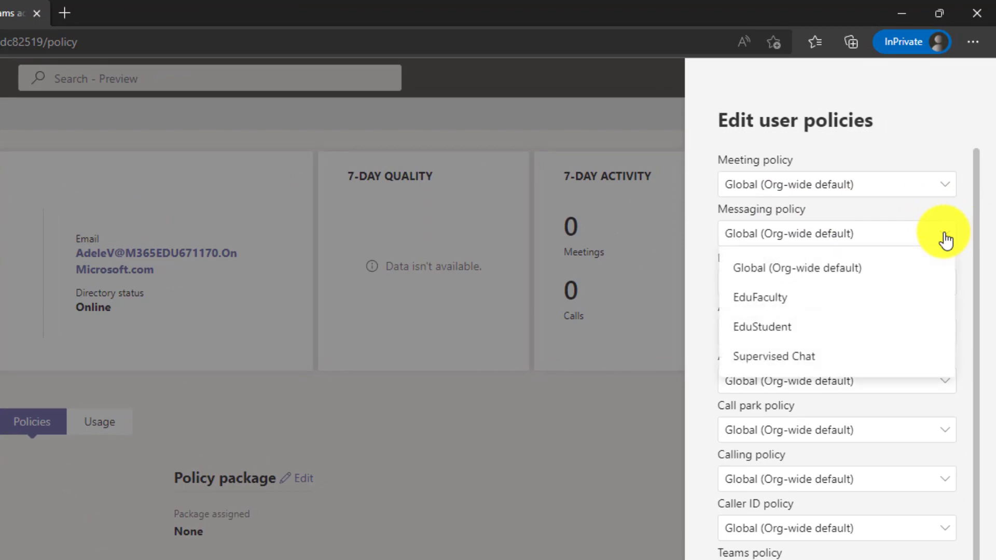
click(814, 358)
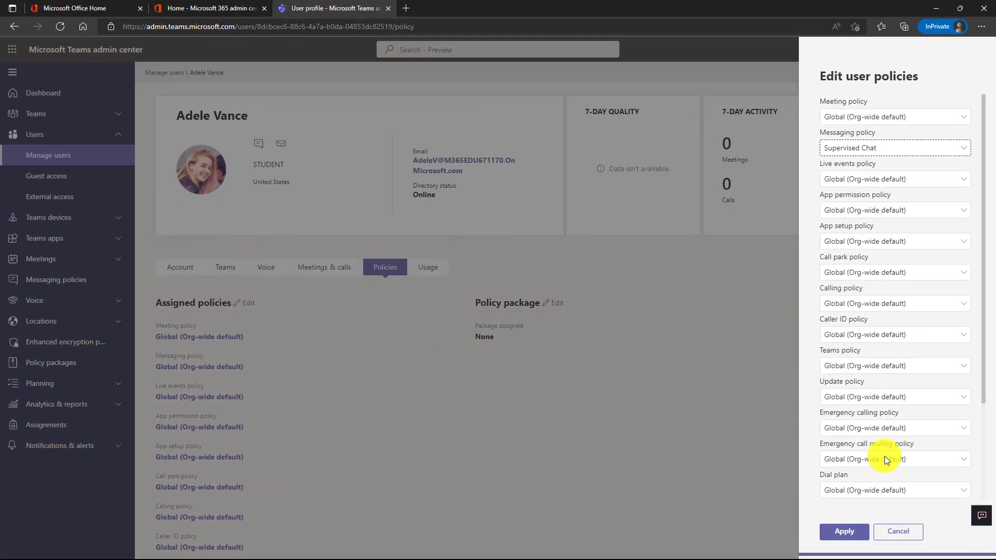
click(847, 533)
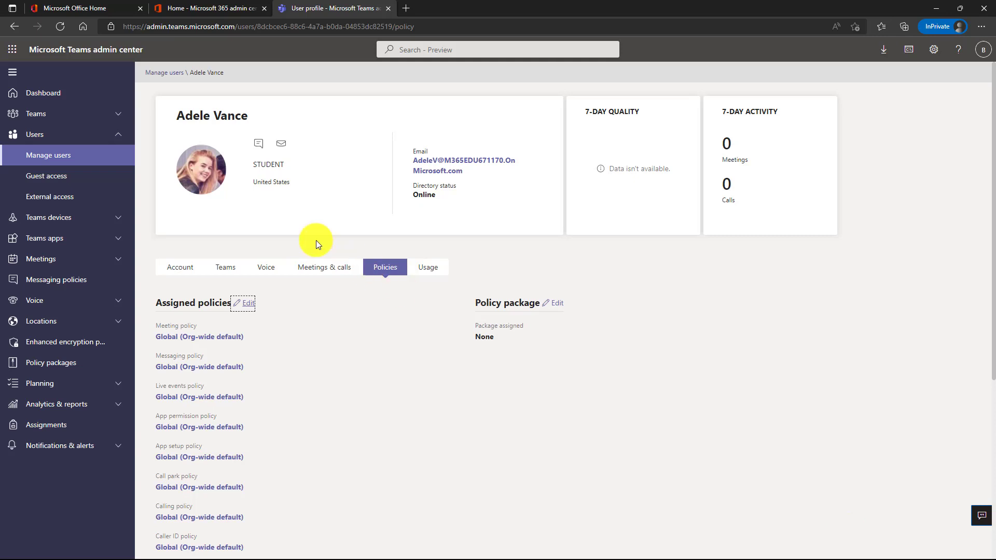
- Return to Manage users and open a second student's profile
click(57, 159)
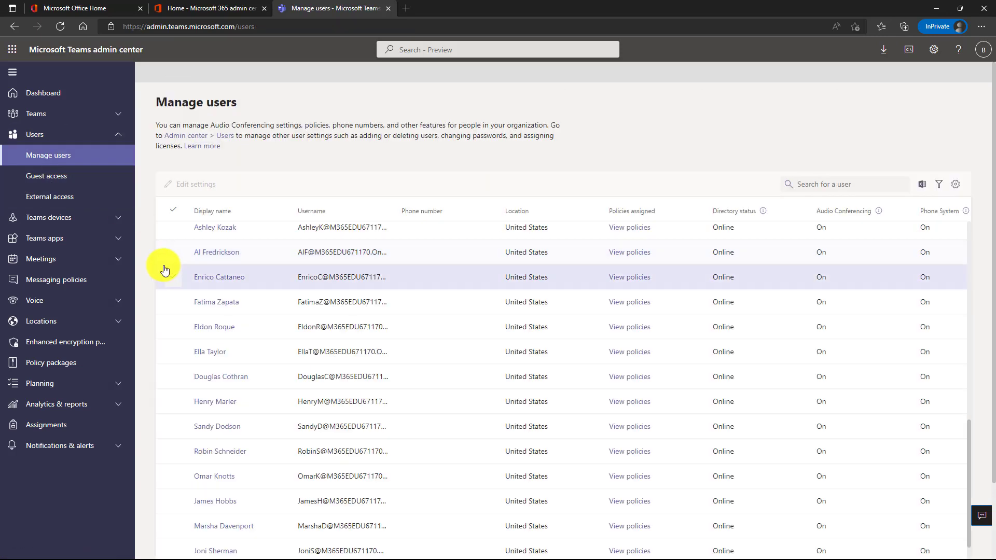
click(218, 327)
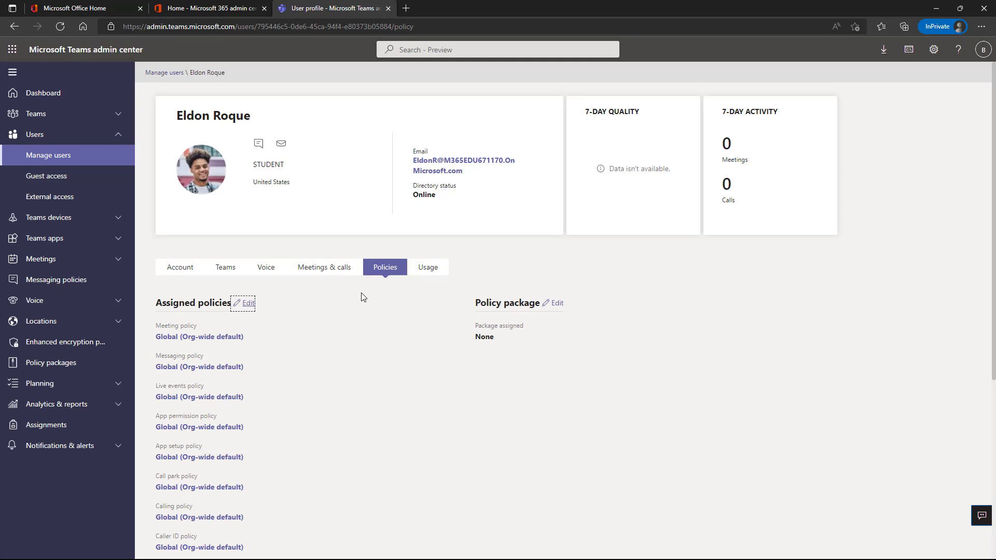
key(alt+Left)
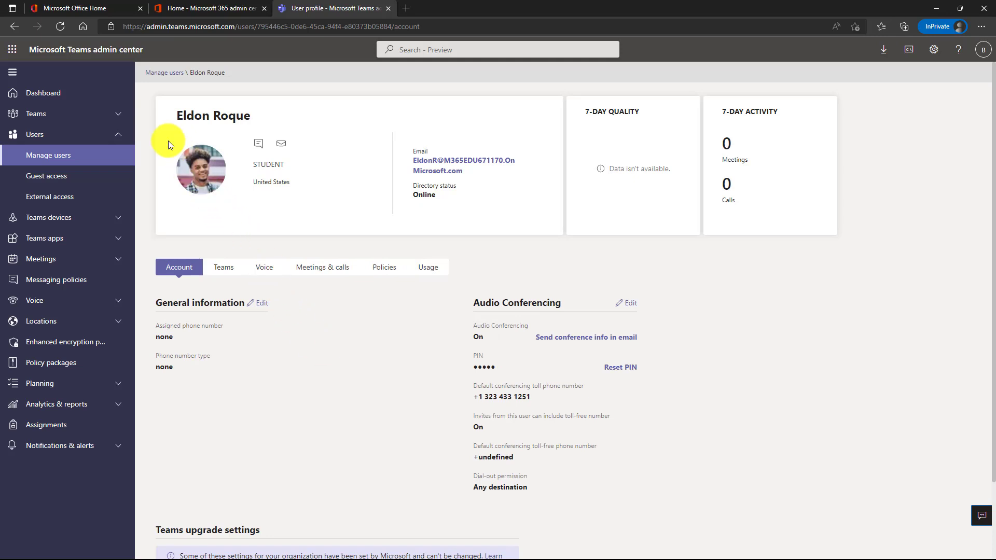
click(119, 115)
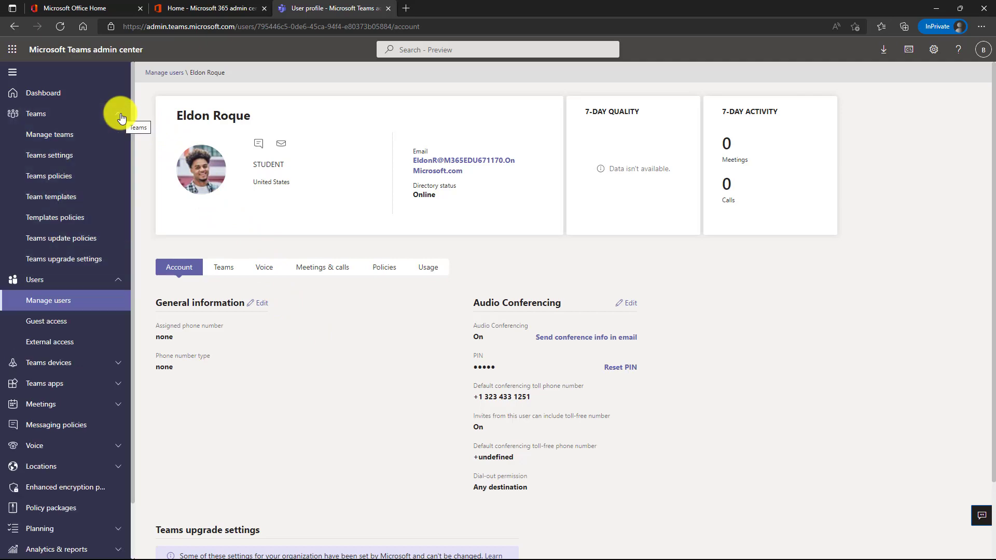
click(97, 157)
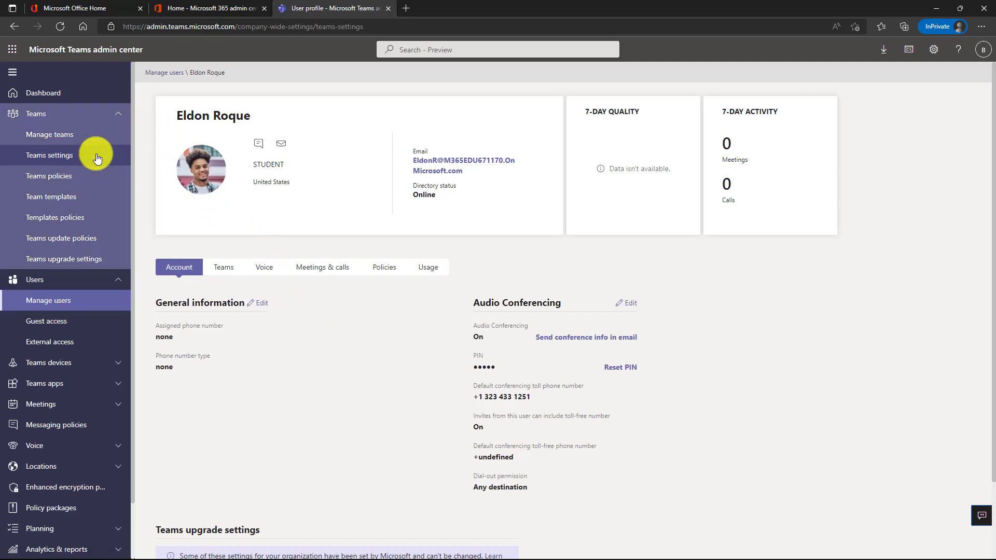
scroll(733, 319, down, 15)
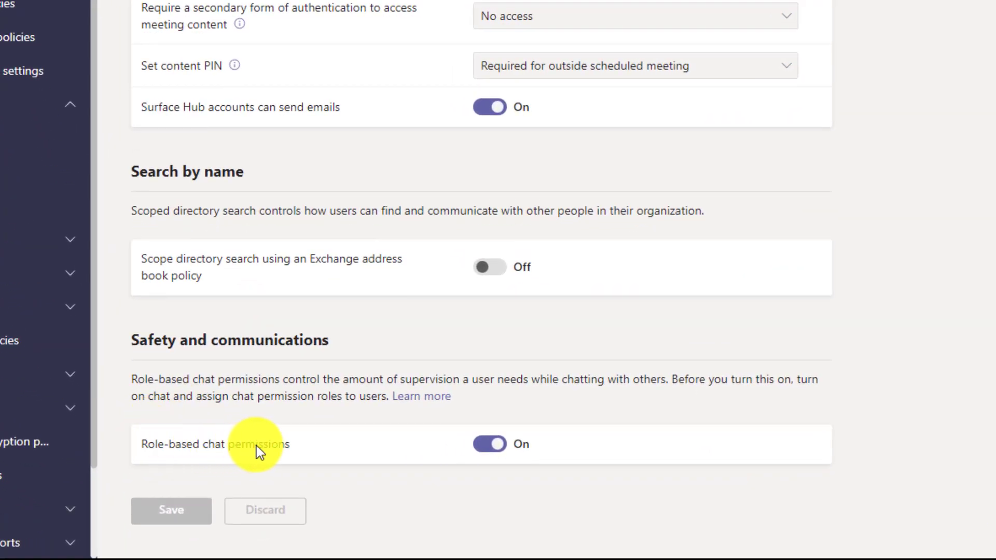
click(487, 445)
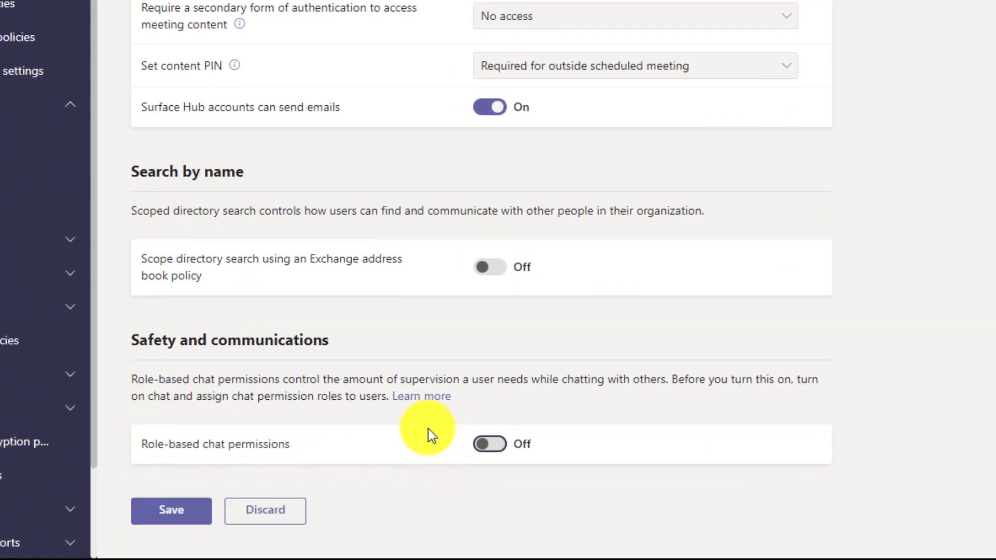
click(499, 447)
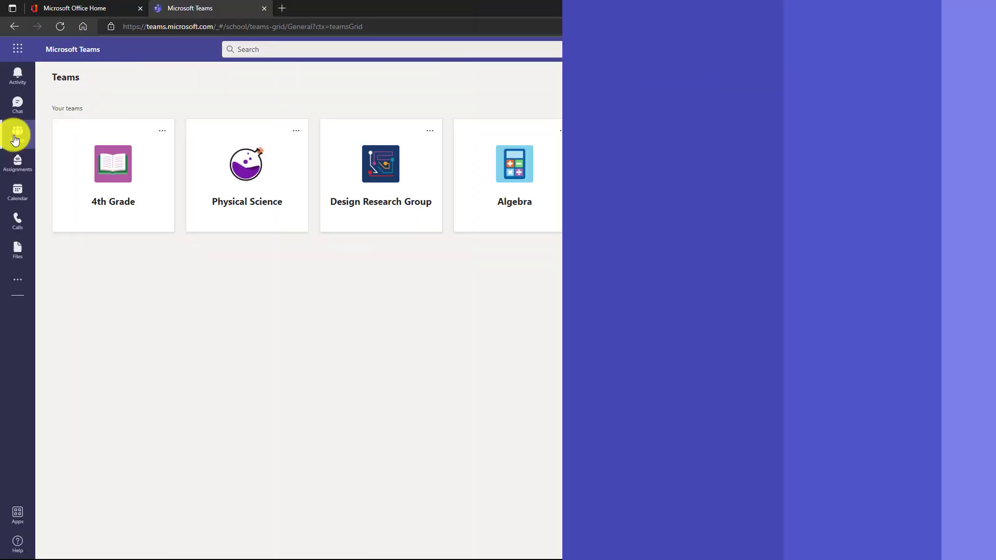
- In Chat, start a new one-to-one chat addressed to another student
click(16, 136)
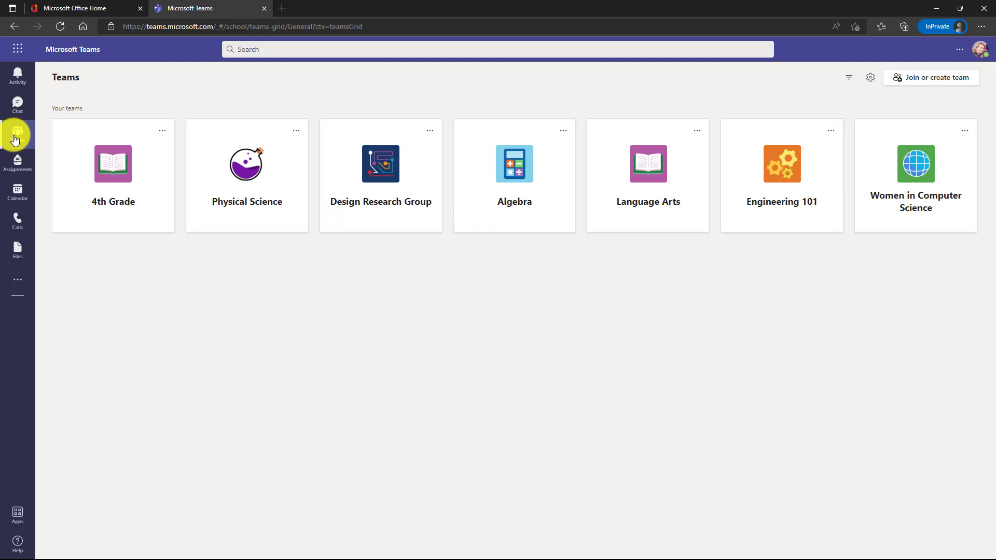
click(18, 105)
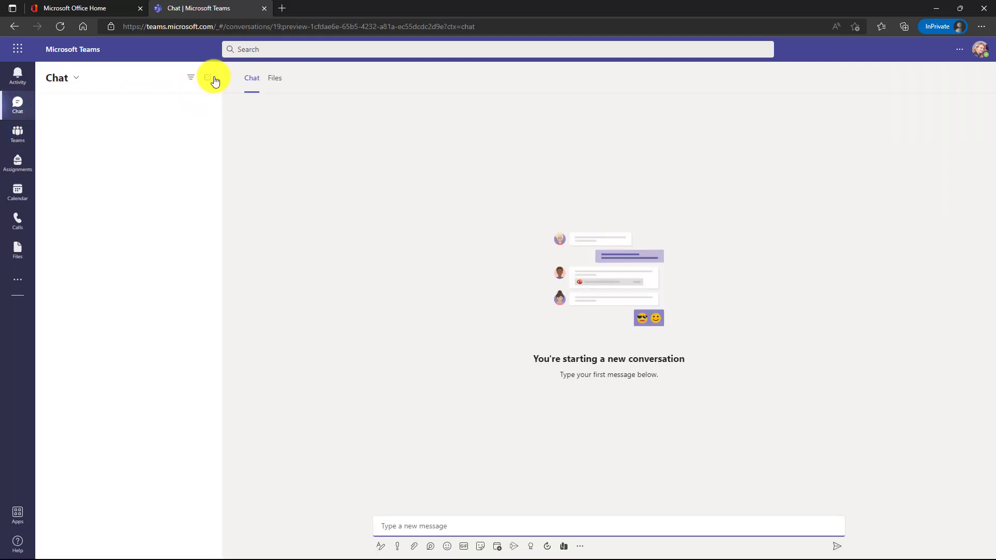
click(214, 81)
text(al f)
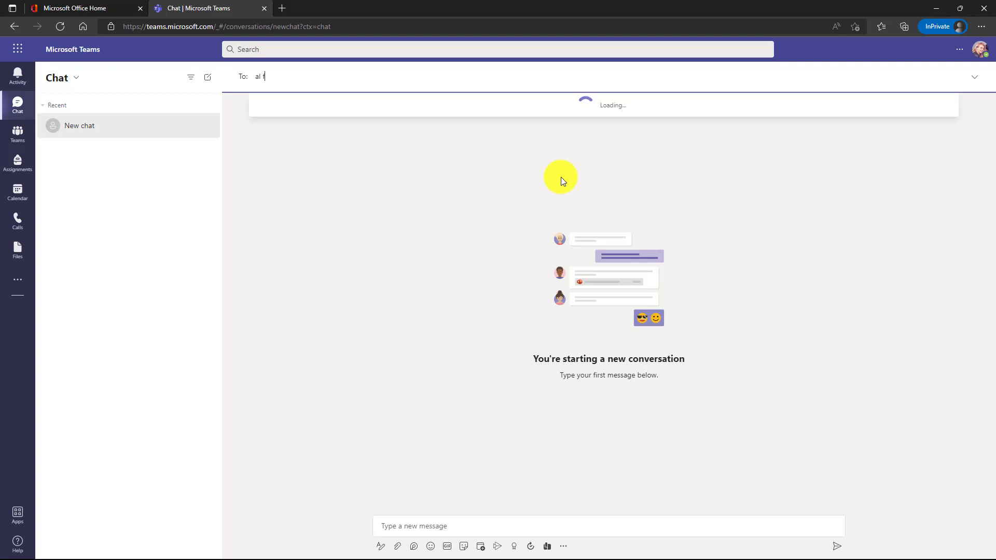
click(318, 108)
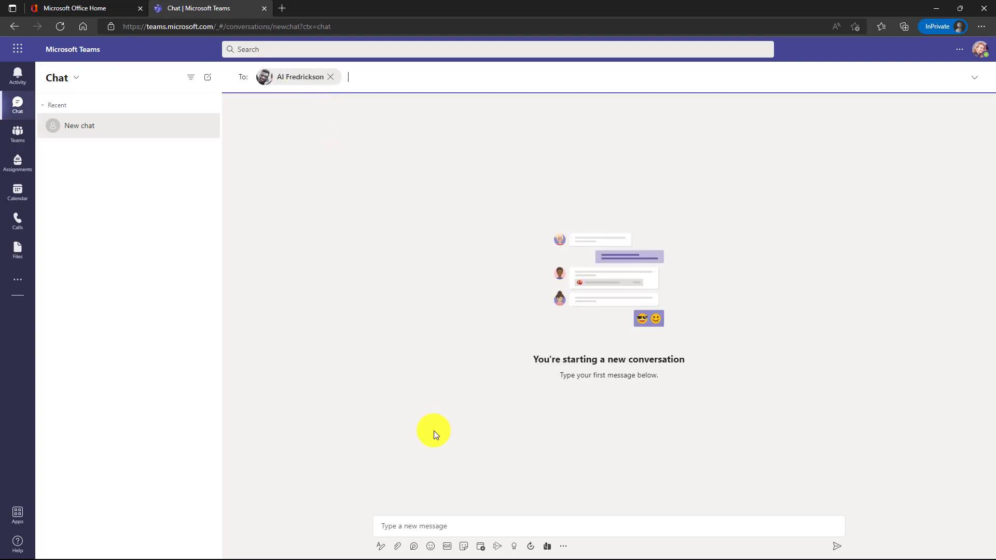
- Type a casual greeting and send it, triggering the 'Unable to create chat' error
click(494, 529)
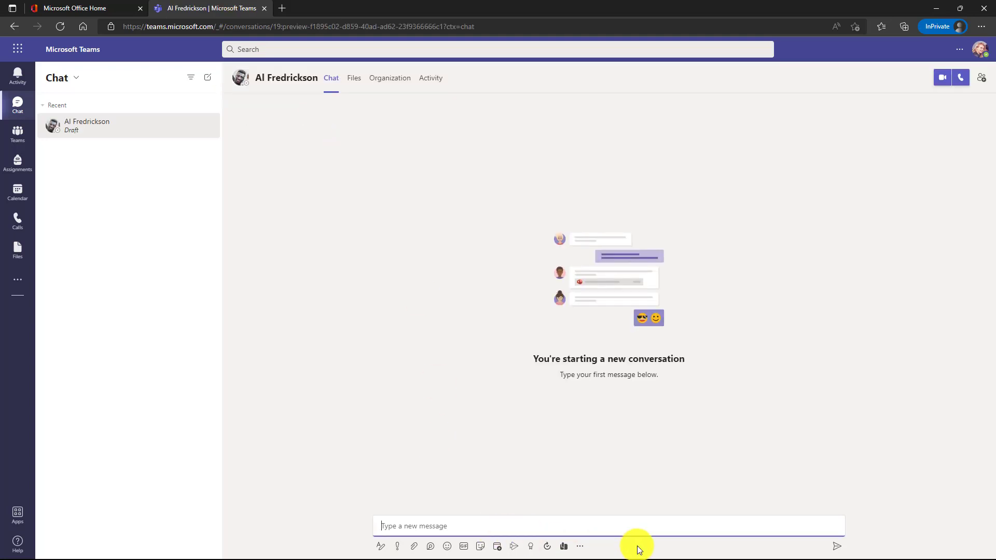
text(Hey Al - what's up!)
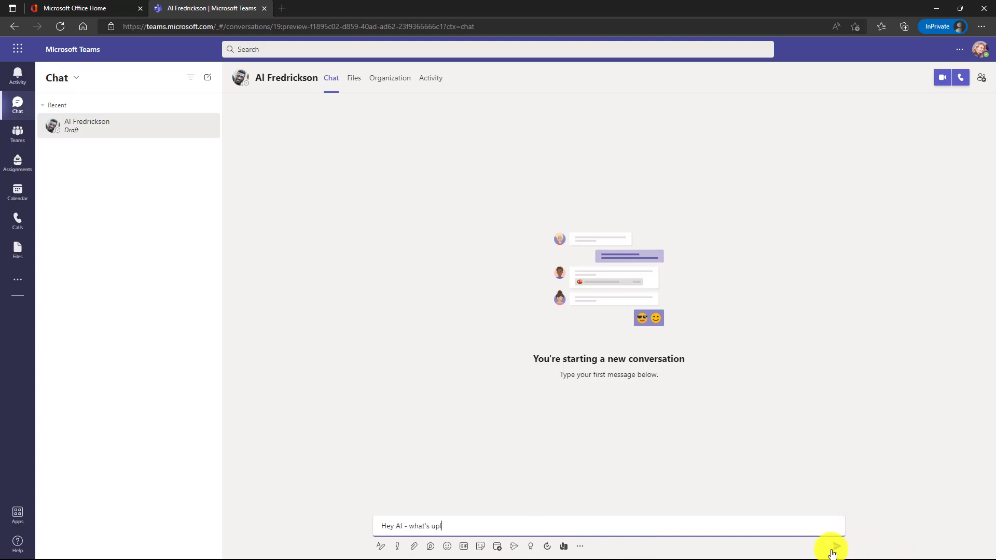
click(837, 548)
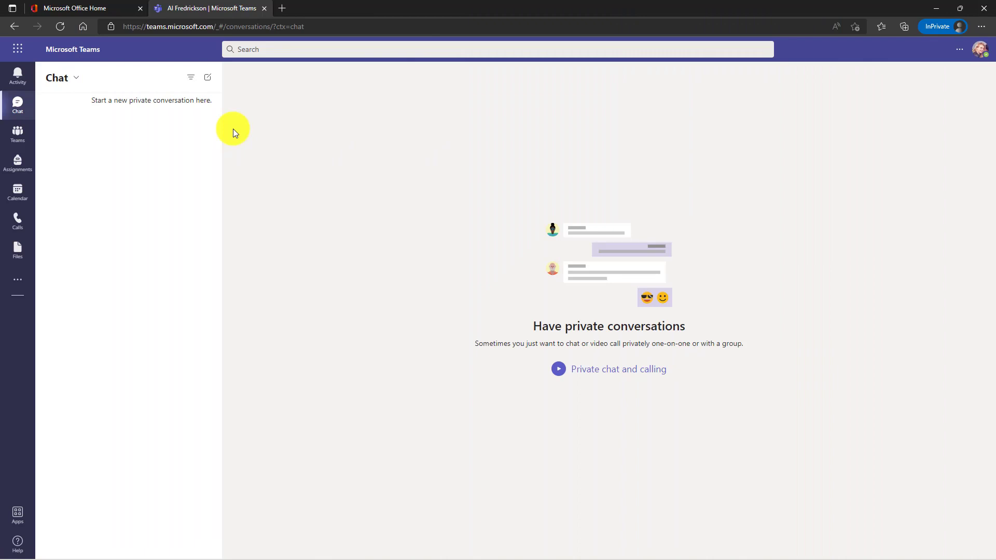
- Start a new chat with the teacher and send the question about today's homework
click(208, 79)
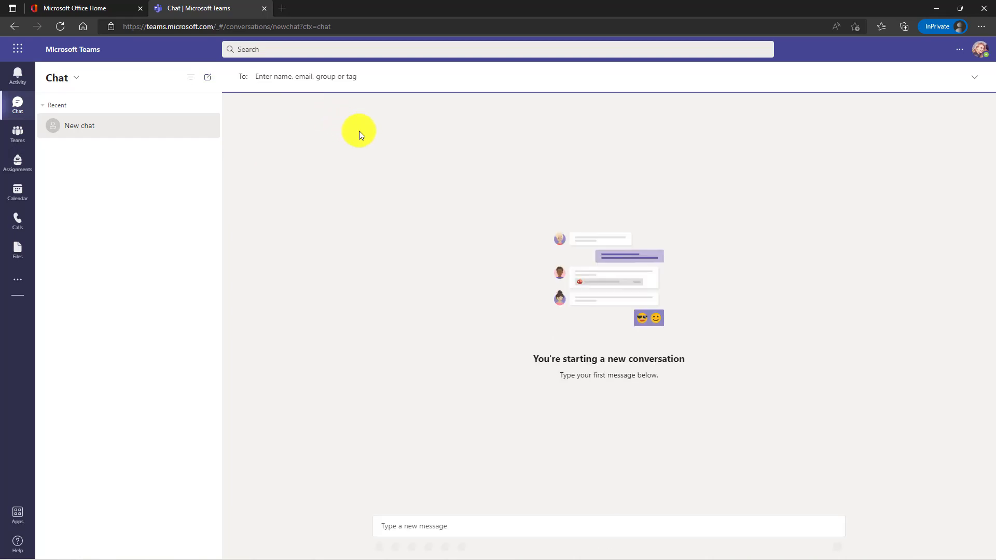
text(car)
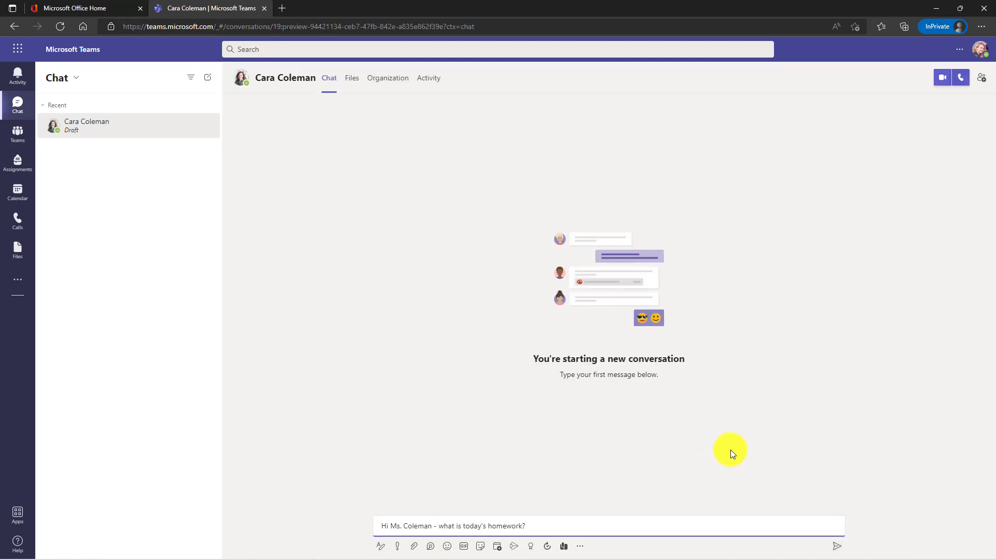
click(839, 549)
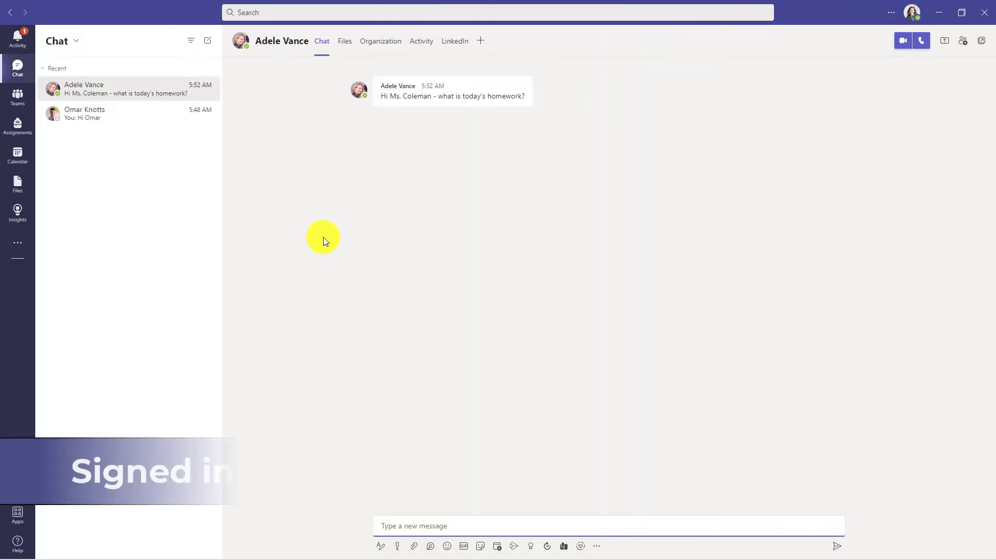
- Add another student to the teacher's chat and post the Amazon Rainforest paper homework announcement
click(963, 41)
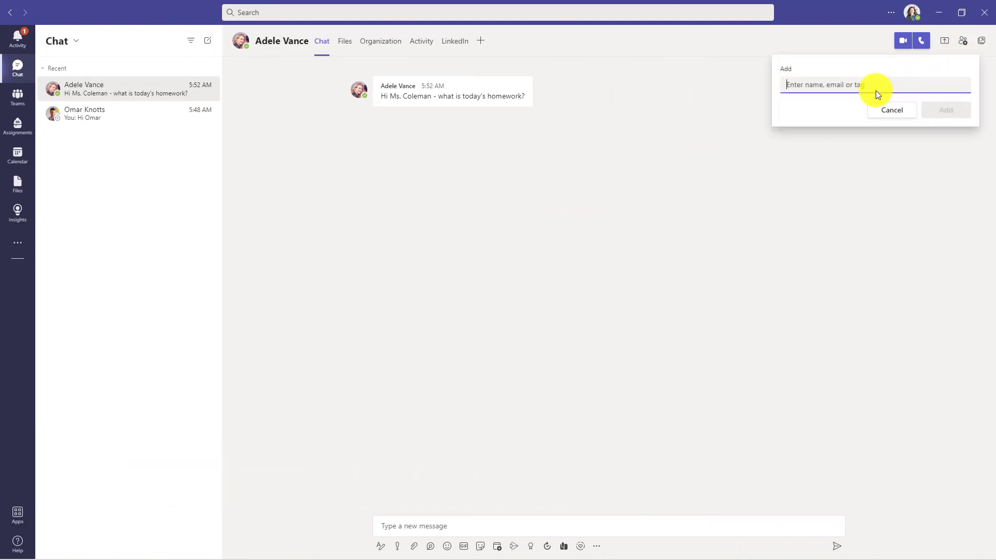
text(al fre)
click(823, 111)
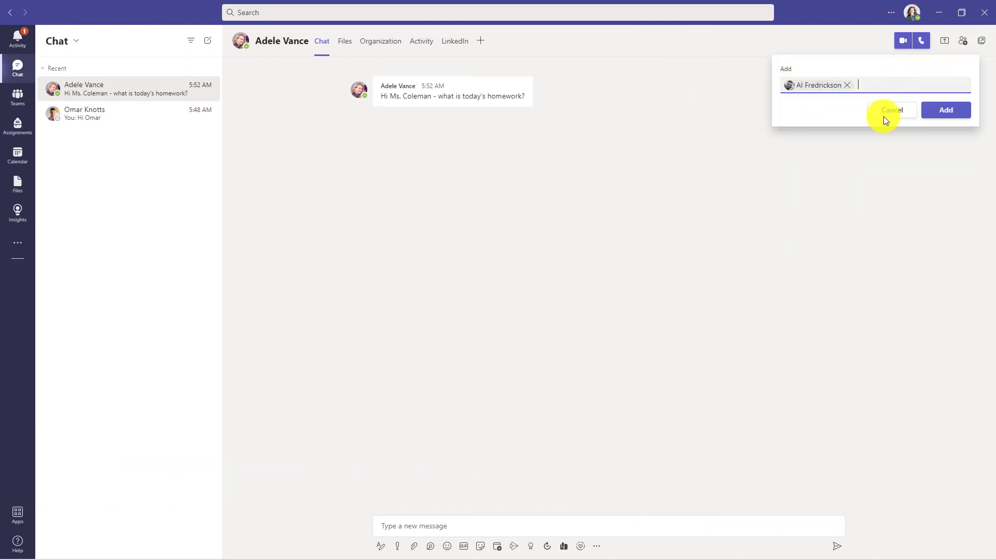
click(957, 110)
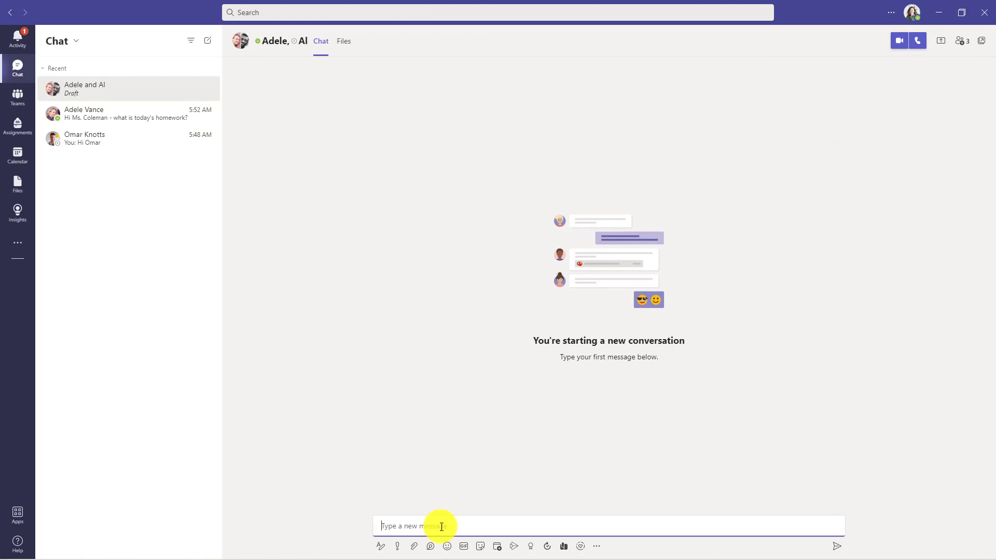
text(Hi folks - today's homework in the Amazon Rainforest paper)
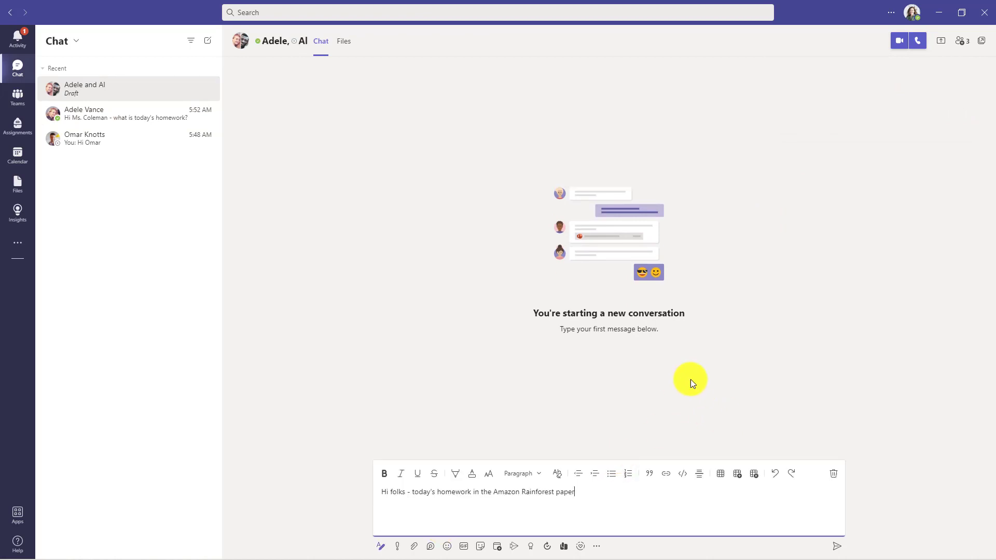
click(837, 546)
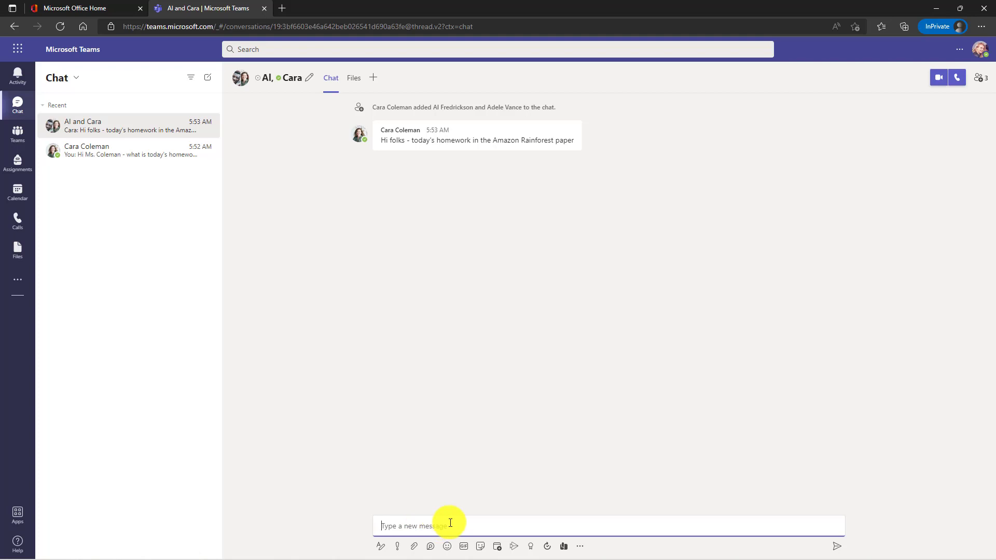
- Post a group-chat reply proposing to sync up tonight and discuss the homework
text(Hi Al - let's sync up tonight and discuss the homework)
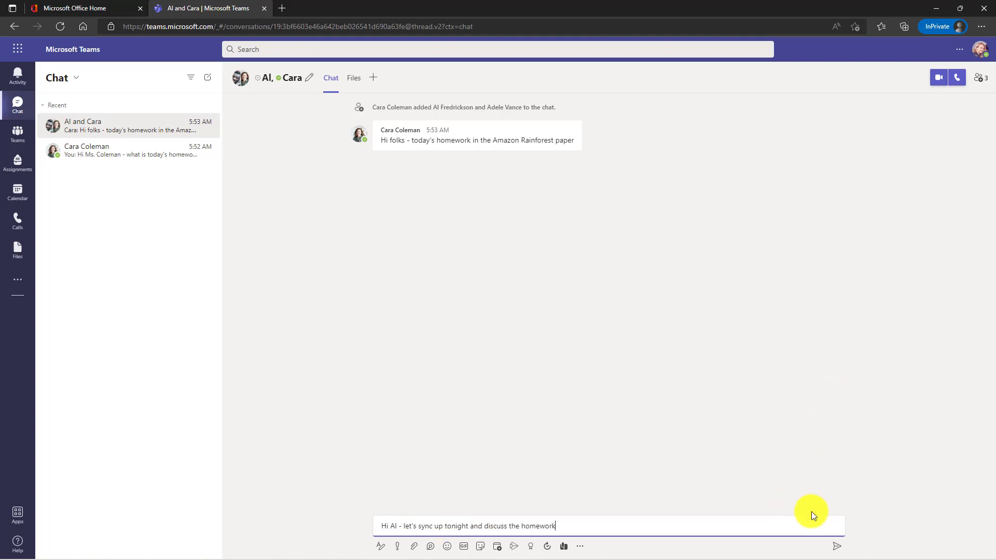
click(837, 547)
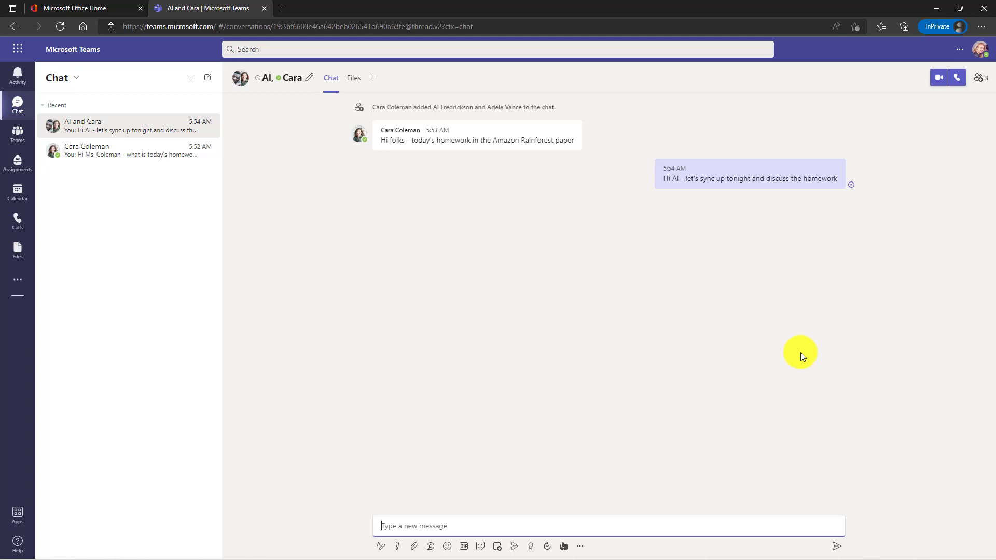